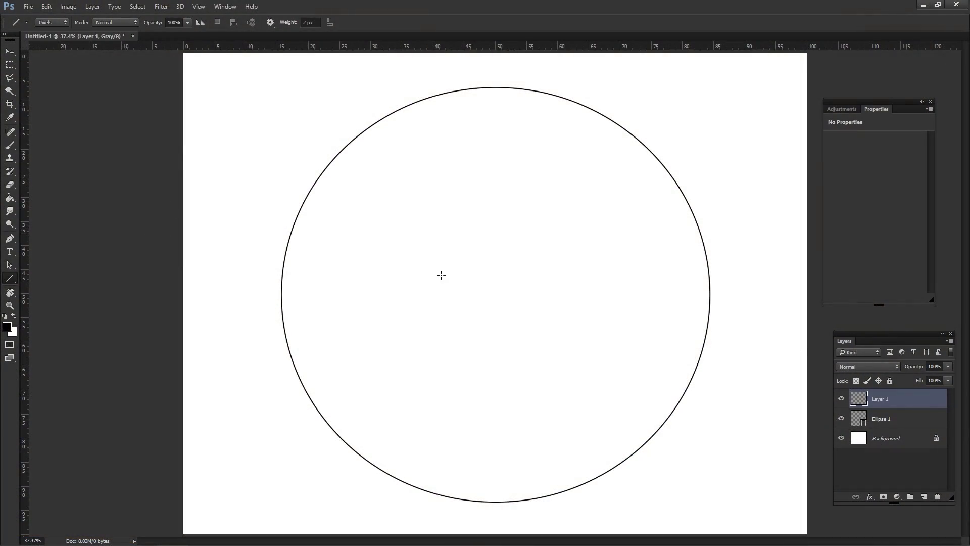
Step: Place vertical and horizontal guides through the circle's centre
key("v")
left_click(869, 419)
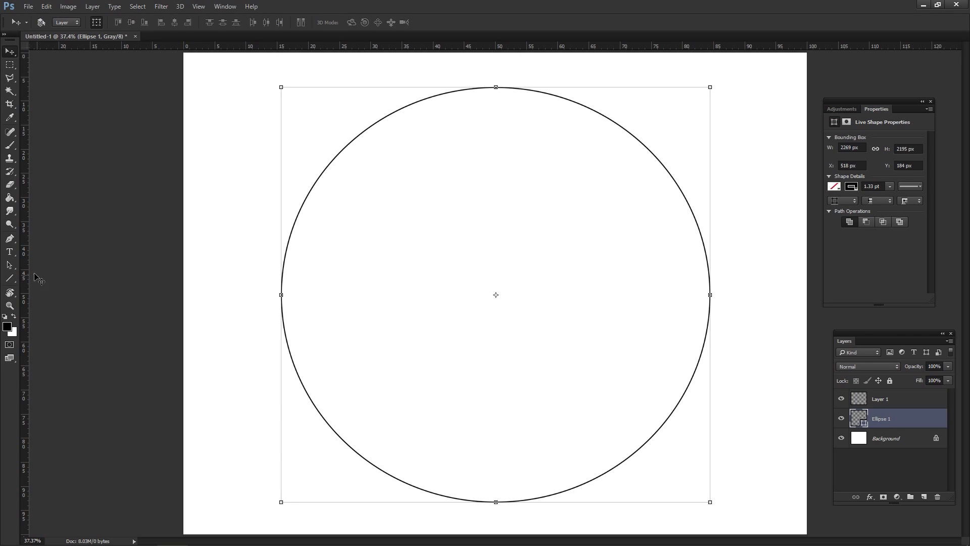
left_click_drag(24, 275, 496, 177)
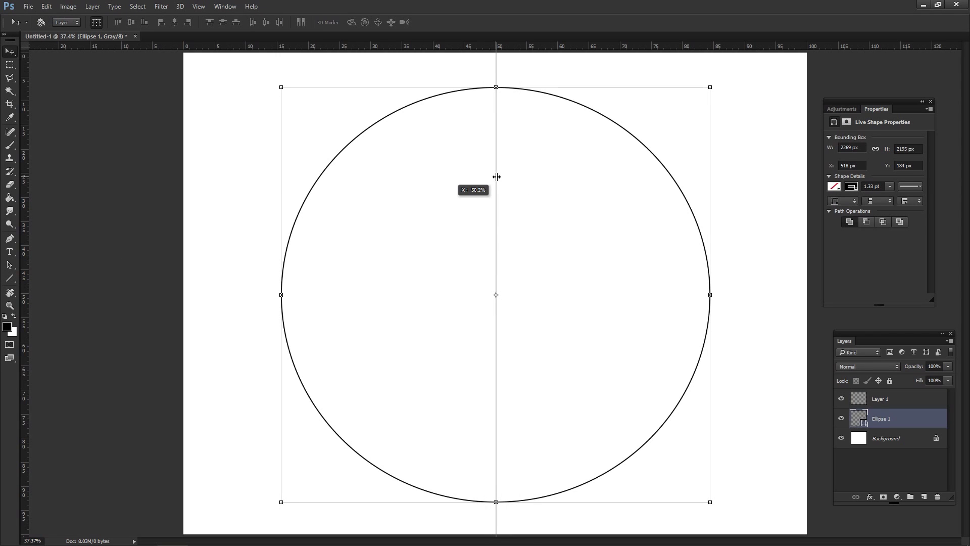
left_click_drag(530, 46, 581, 294)
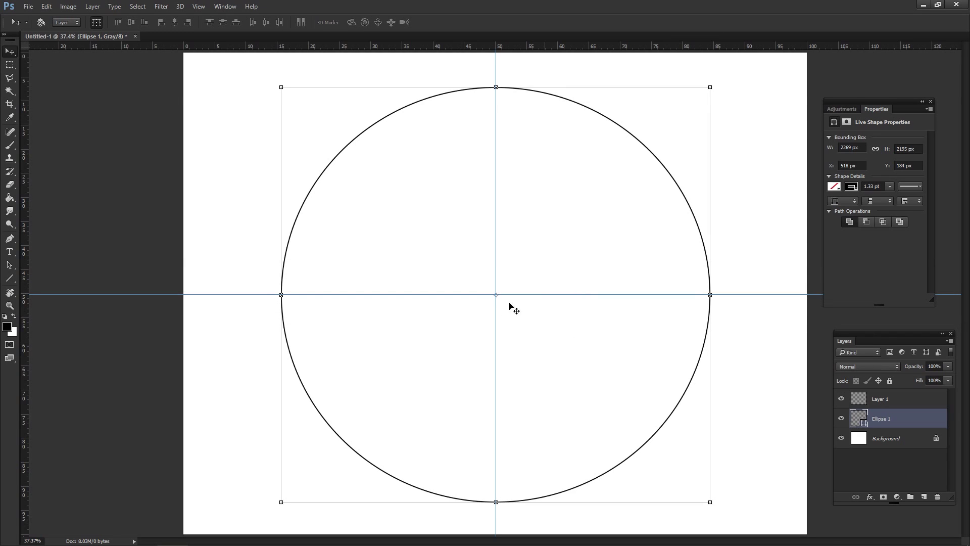
Step: Draw the horizon line and a small centre tick on Layer 1, hide the guides, and add Layer 2
left_click(890, 401)
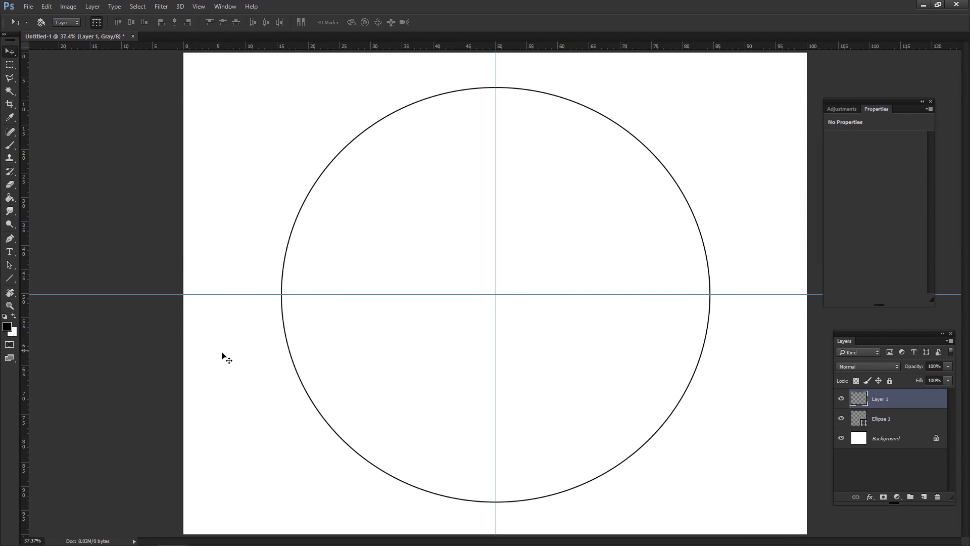
left_click(13, 279)
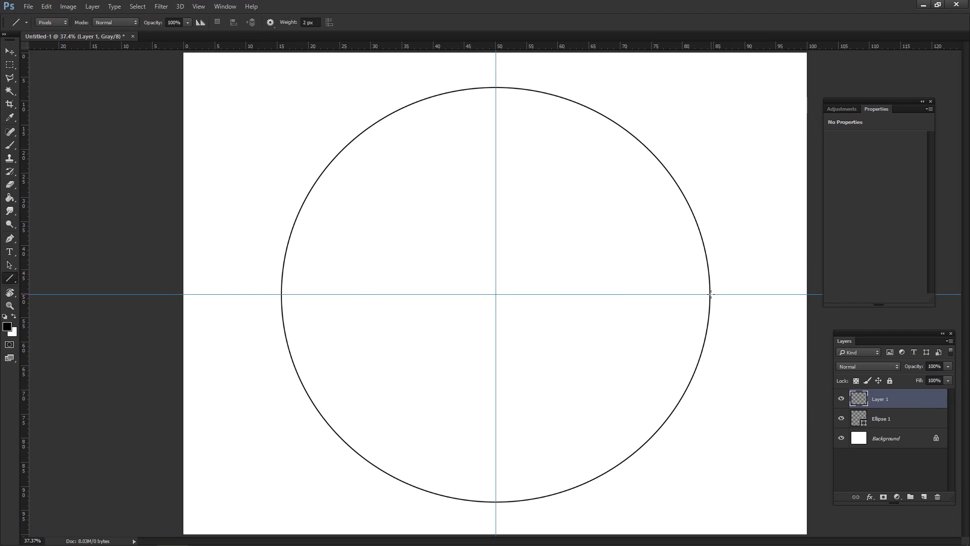
left_click_drag(710, 294, 280, 294)
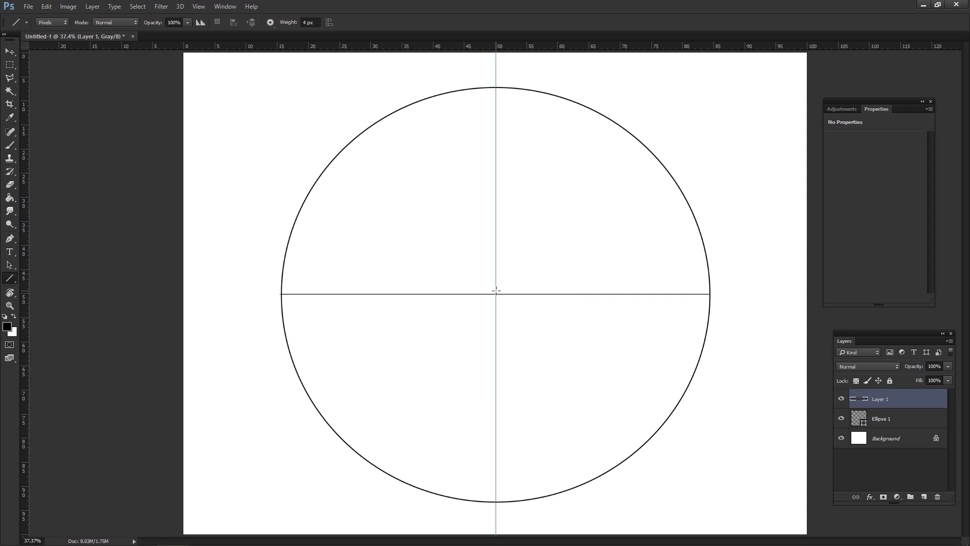
left_click_drag(496, 290, 497, 298)
key("ctrl+semicolon")
key("ctrl+shift+alt+n")
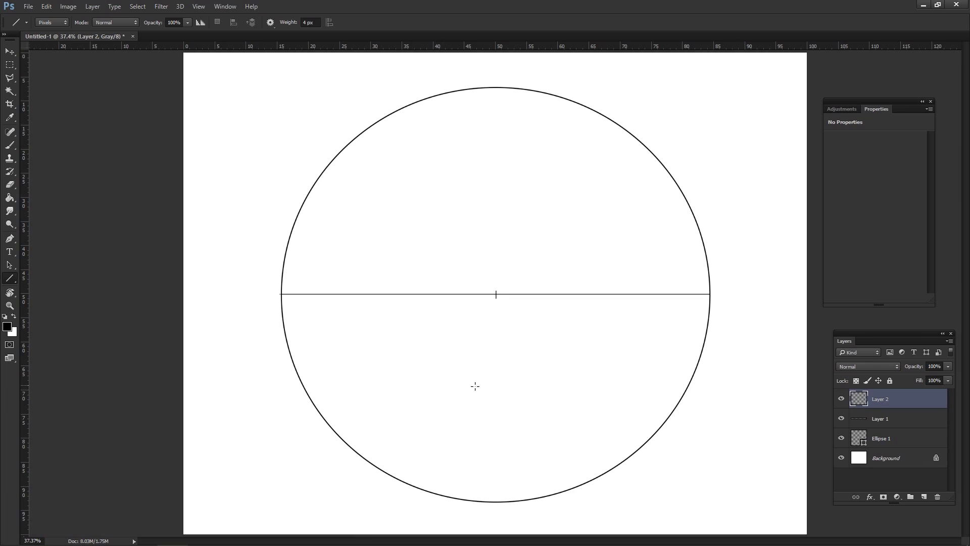
Step: Draw the base segment, lines converging on the centre point, a right-edge diagonal and row lines
left_click_drag(476, 397, 496, 294)
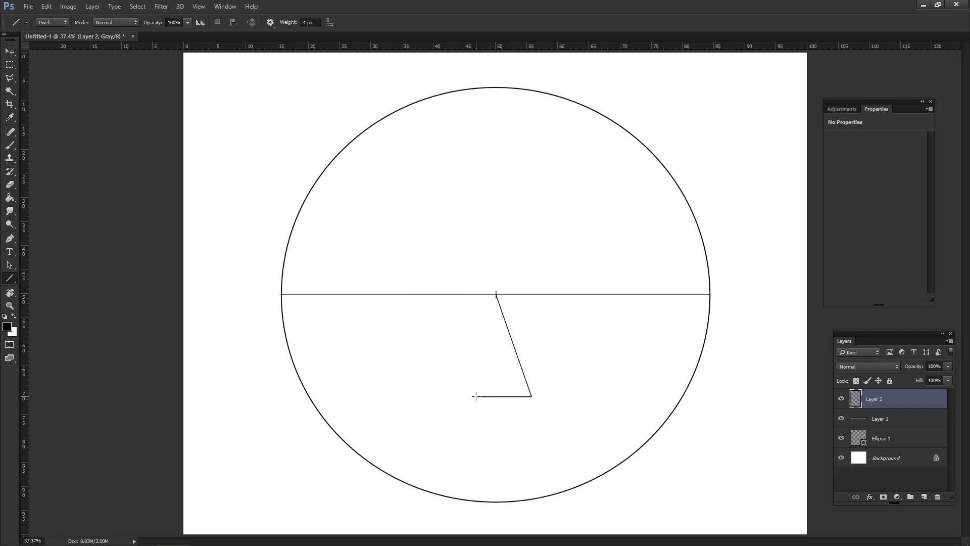
left_click_drag(476, 396, 496, 293)
left_click_drag(710, 293, 476, 396)
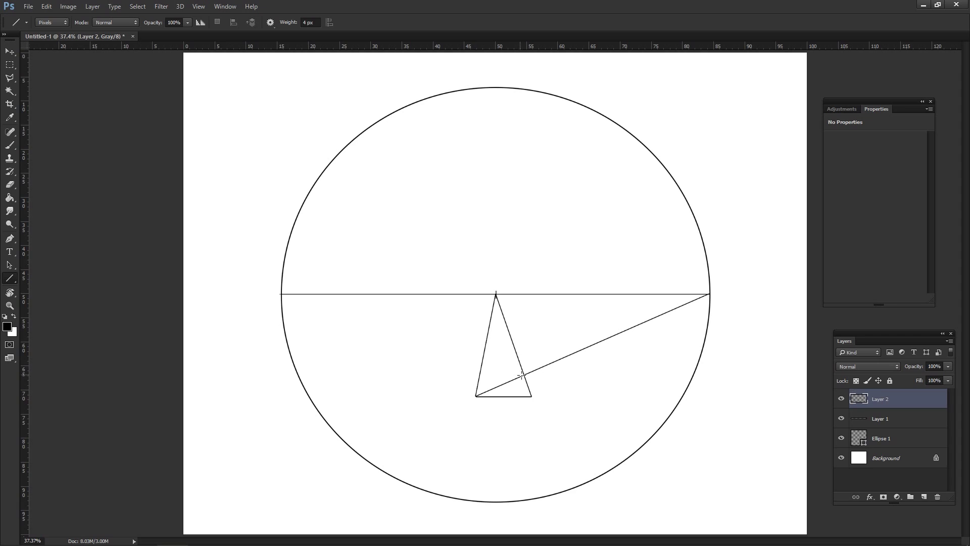
left_click_drag(524, 375, 479, 373)
left_click_drag(532, 397, 280, 294)
left_click_drag(524, 374, 355, 379)
Step: Add more right-edge diagonals and connect a new left base point to the vanishing point
left_click_drag(711, 294, 407, 400)
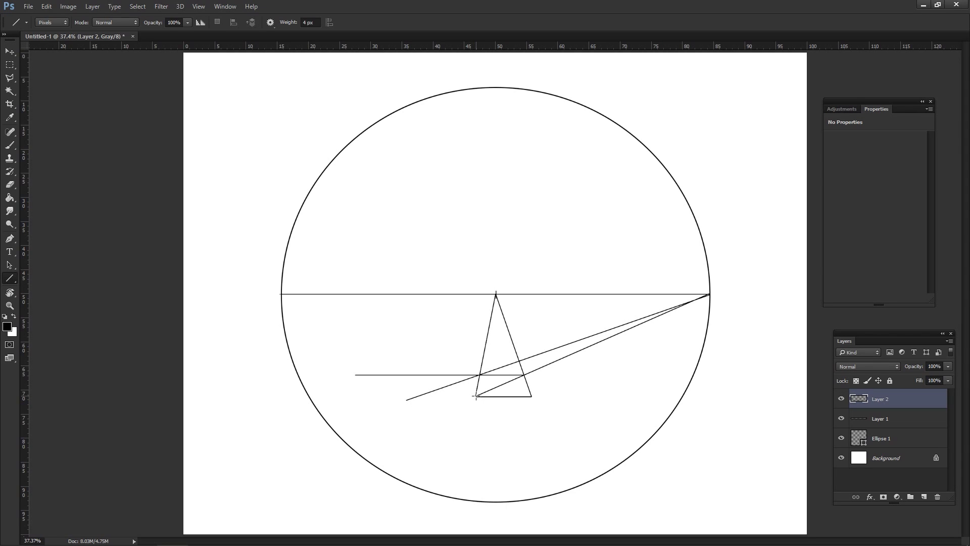
left_click_drag(476, 396, 353, 394)
key("Escape")
mouse_move(418, 396)
left_mouse_down()
mouse_move(471, 309)
mouse_move(496, 293)
left_mouse_up()
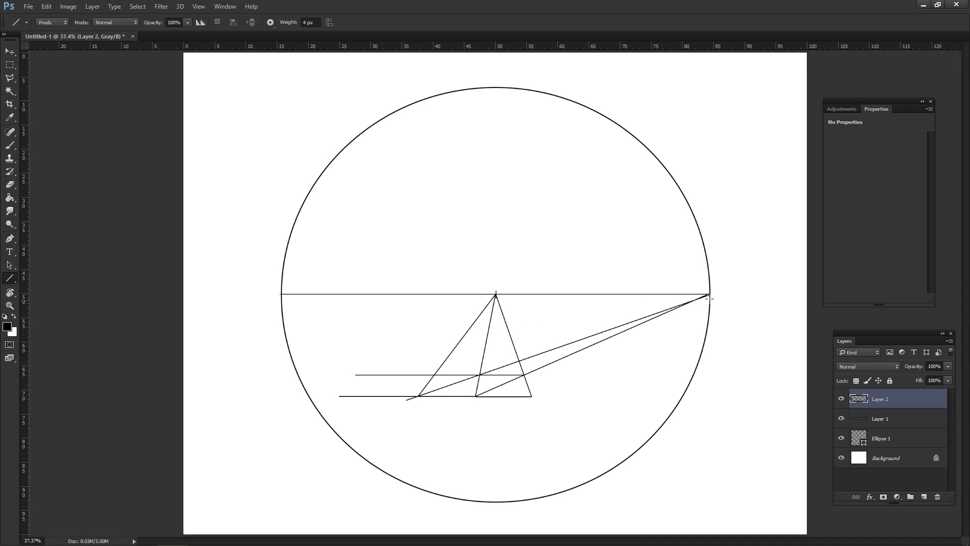
mouse_move(709, 295)
left_mouse_down()
mouse_move(343, 399)
mouse_move(468, 299)
mouse_move(495, 294)
left_mouse_up()
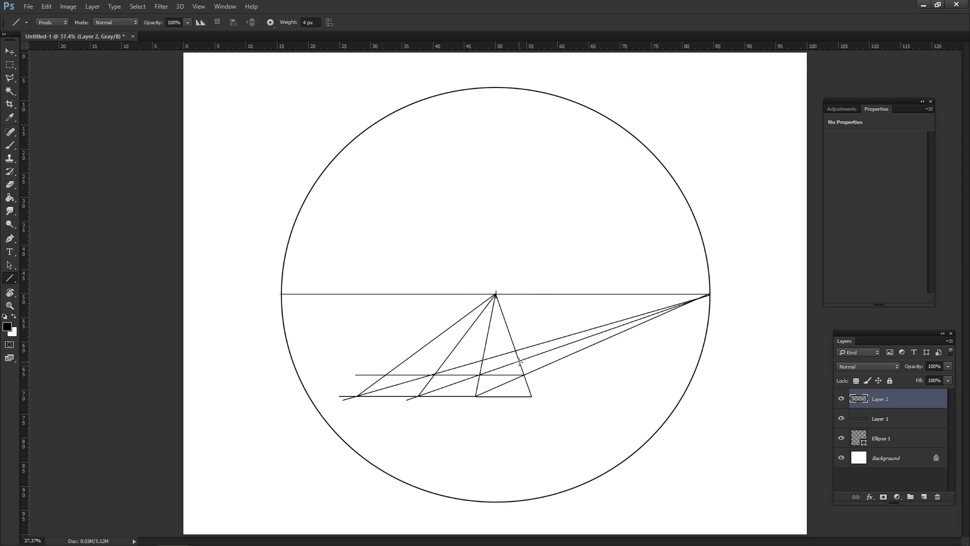
left_click_drag(519, 361, 467, 362)
key("Escape")
Step: Add horizontal tile rows, extend the base and rows rightward, and fan two lines to the lower right
left_click_drag(519, 361, 381, 360)
left_click_drag(515, 351, 413, 354)
left_click_drag(531, 397, 281, 294)
mouse_move(357, 396)
left_mouse_down()
mouse_move(575, 407)
mouse_move(676, 396)
left_mouse_up()
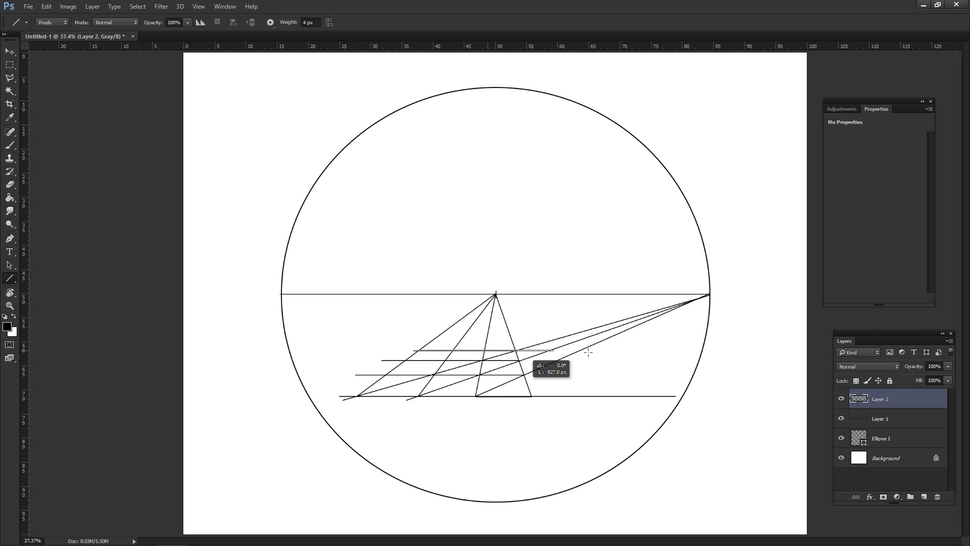
left_click_drag(588, 352, 666, 352)
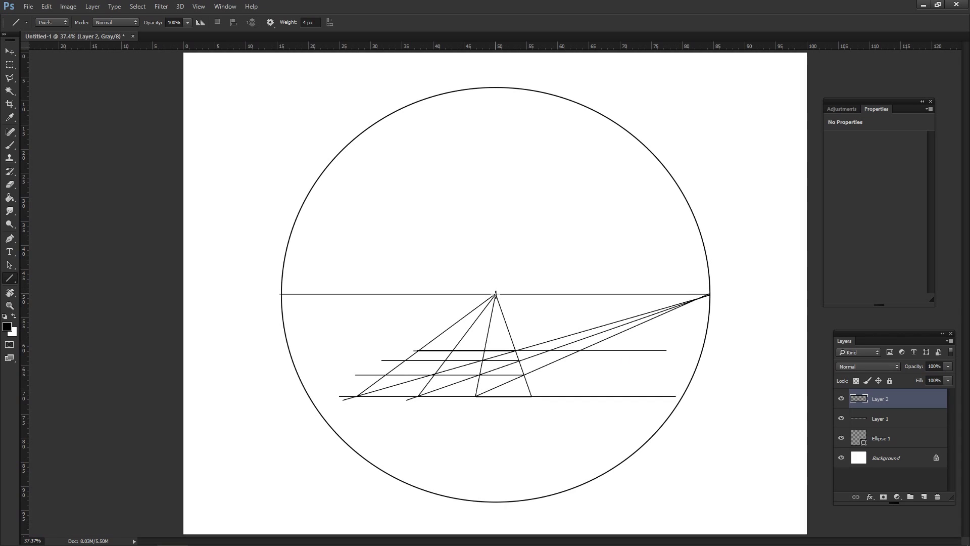
mouse_move(496, 293)
left_mouse_down()
mouse_move(572, 397)
mouse_move(604, 405)
left_mouse_up()
left_click_drag(495, 293, 665, 404)
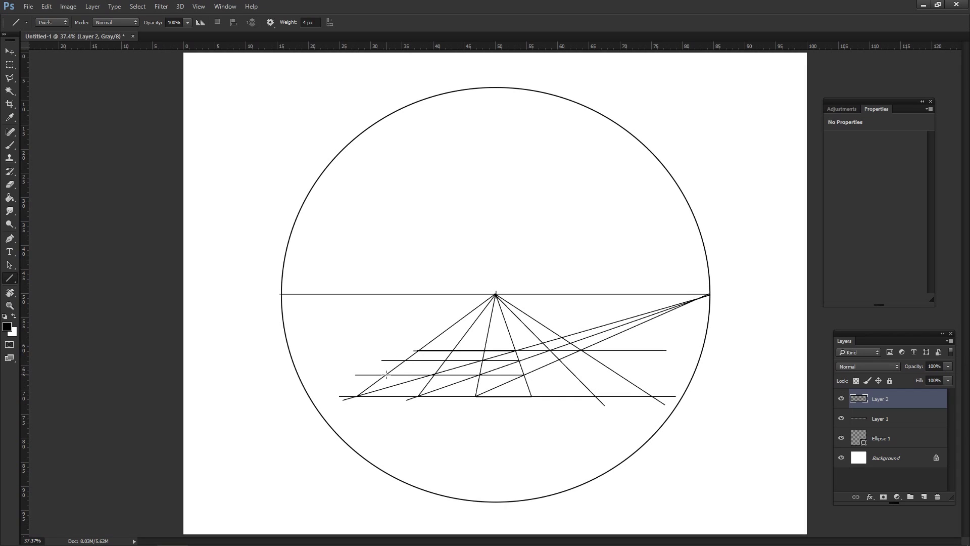
left_click_drag(385, 374, 661, 400)
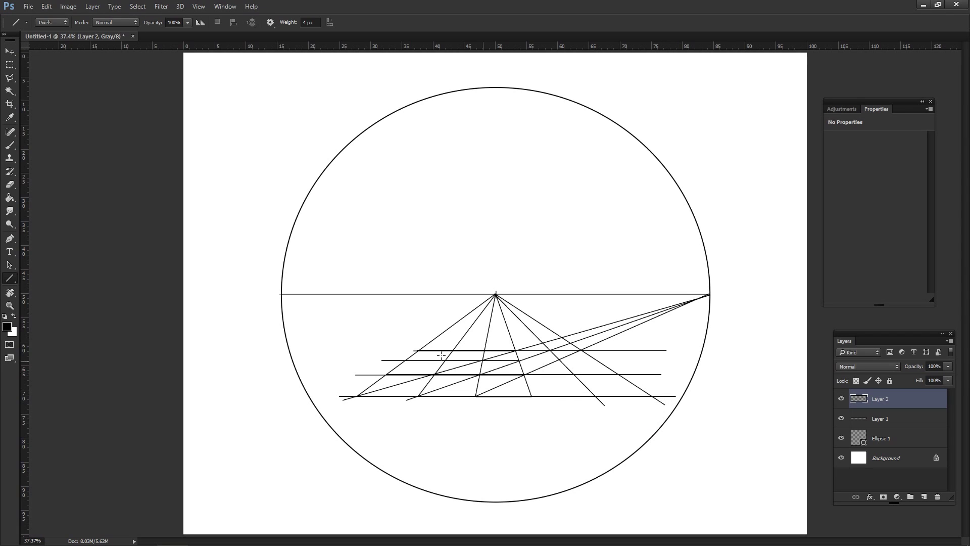
left_click_drag(404, 360, 605, 360)
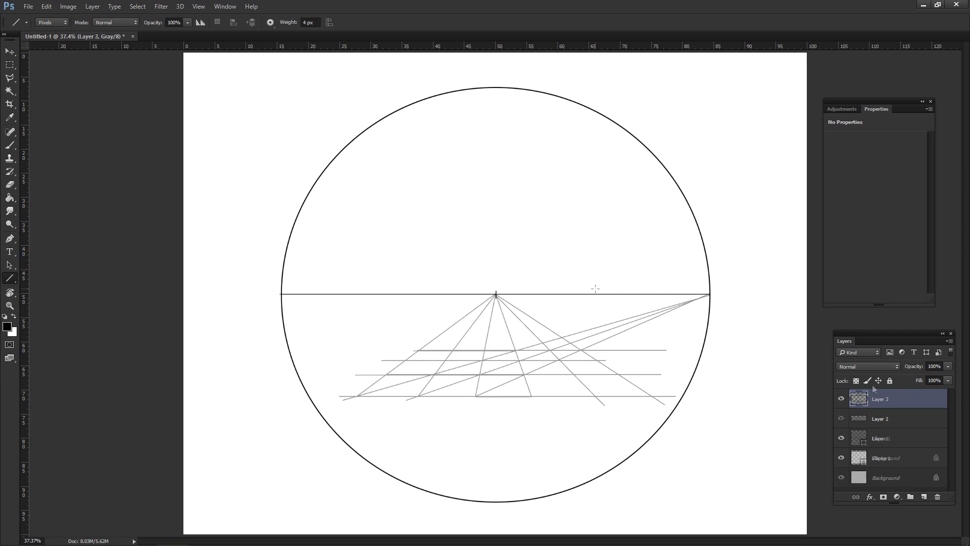
Step: On Layer 3, mark a right horizon point and draw a tile triangle with a crossing horizontal line
left_click_drag(595, 288, 594, 300)
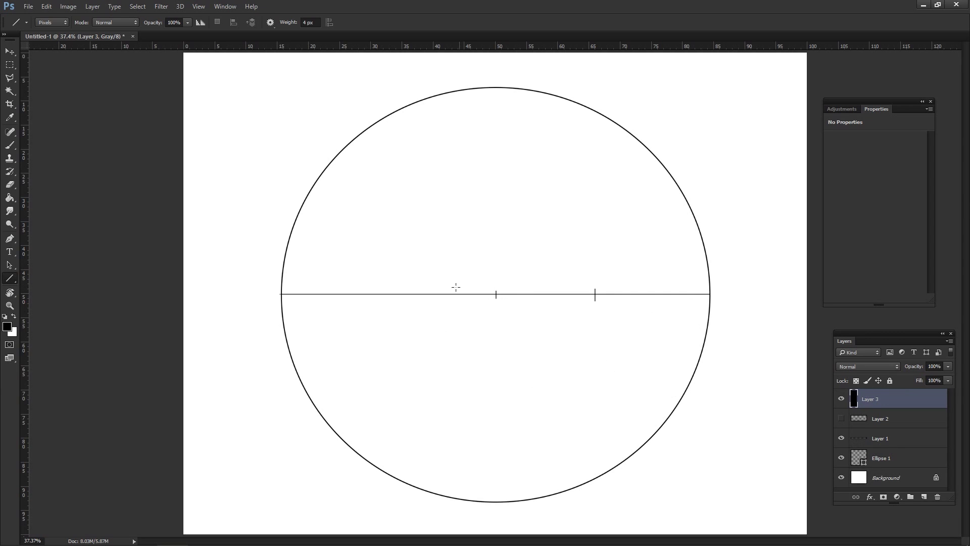
left_click(841, 419)
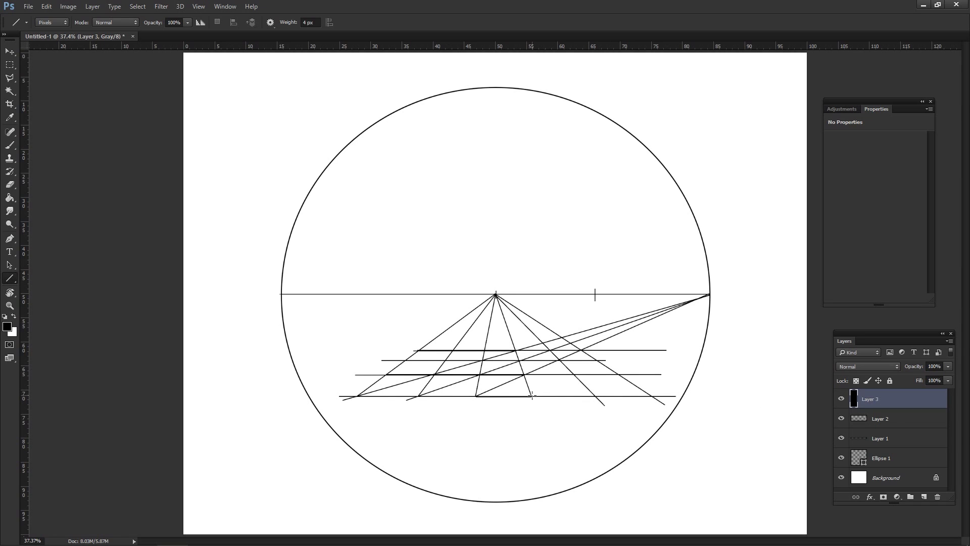
left_click_drag(531, 396, 475, 396)
left_click(841, 419)
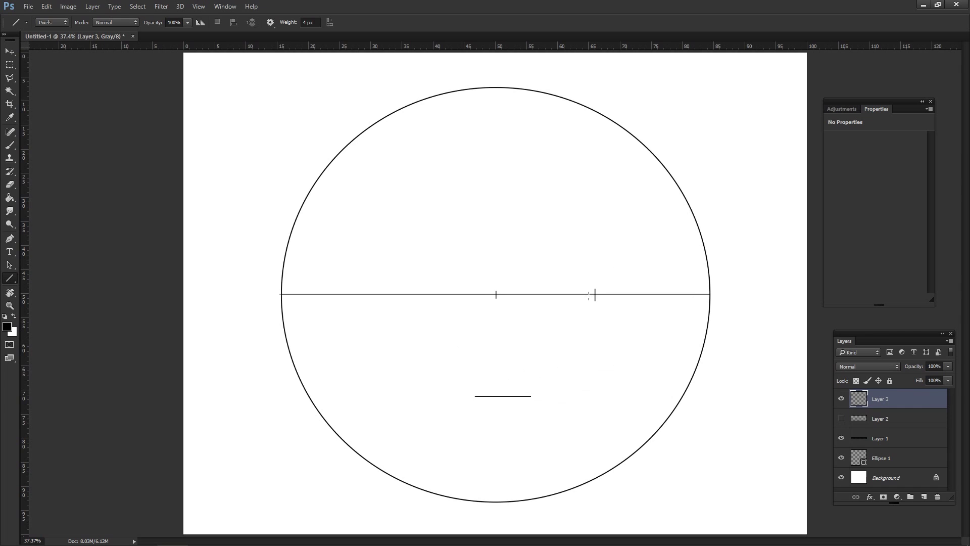
left_click_drag(595, 294, 496, 295)
left_click_drag(496, 294, 531, 396)
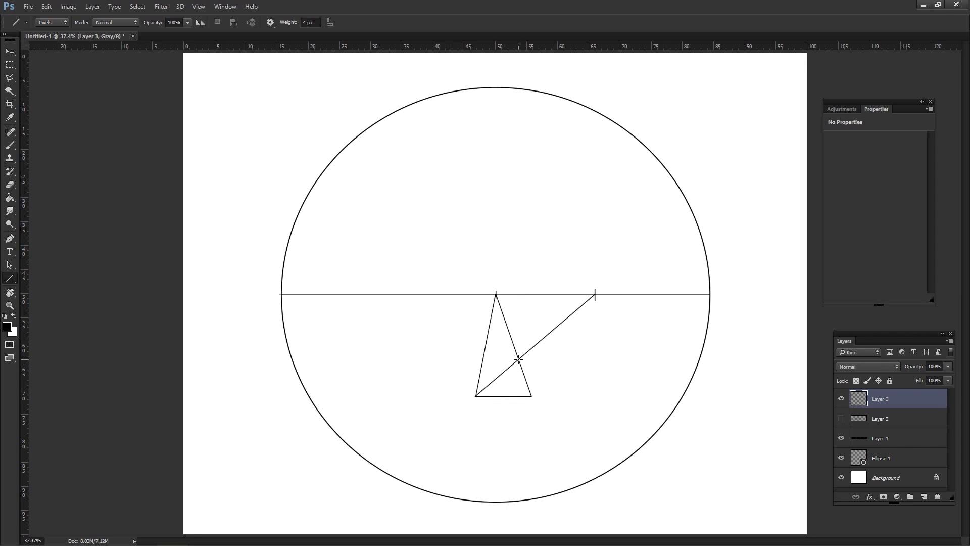
left_click_drag(518, 359, 482, 360)
Step: Duplicate Ellipse 1 and scale the copy down to 49.2%
key("ctrl+j")
key("ctrl+t")
left_click_drag(709, 87, 597, 197)
key("Return")
Step: Select a rectangle around the small circle and hide the Ellipse 1 copy and Layer 3
key("m")
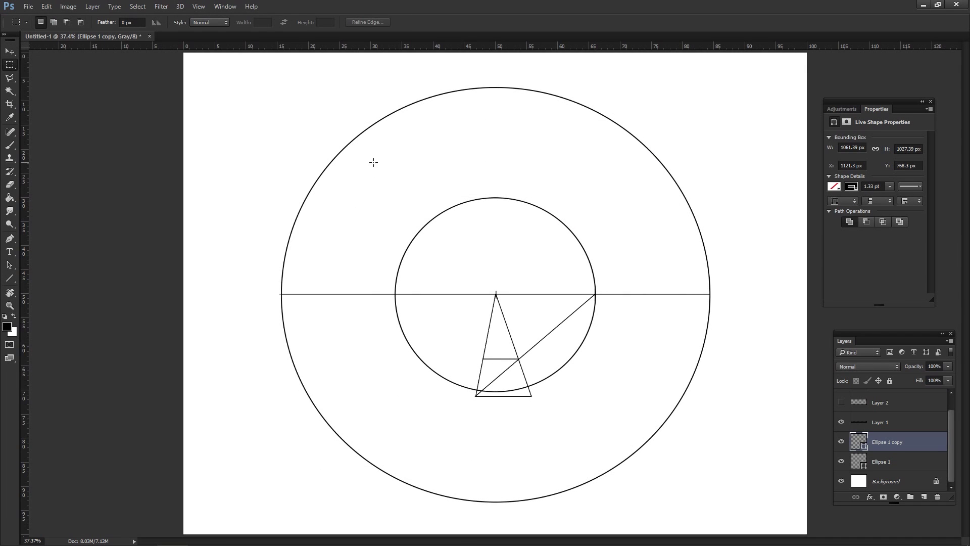
left_click_drag(358, 162, 635, 416)
left_click(842, 441)
scroll(859, 420, "up", 1)
left_click(840, 399)
left_click(930, 399)
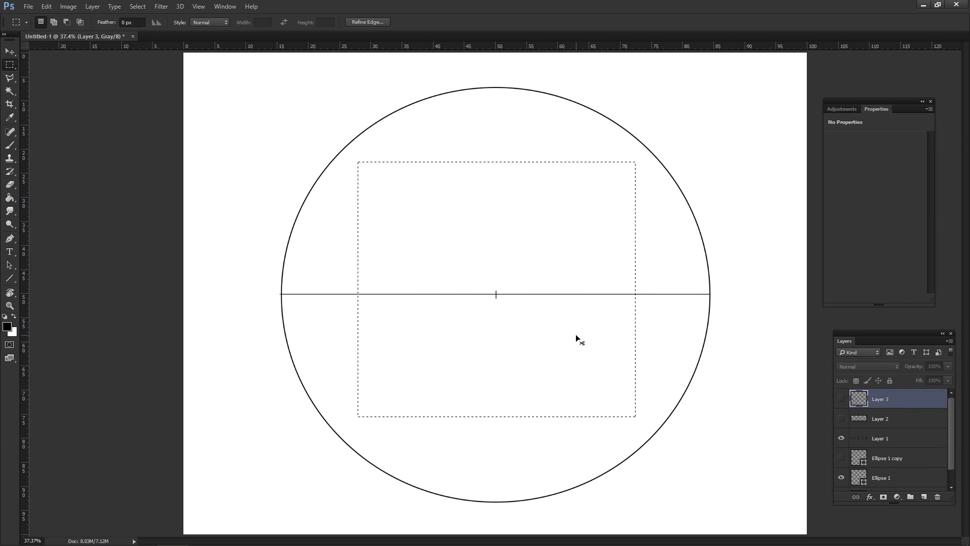
Step: Paste the drawing as Layer 4, set it to Multiply, and scale it to fit the circle
key("ctrl+v")
key("ctrl+t")
left_click_drag(635, 158, 745, 61)
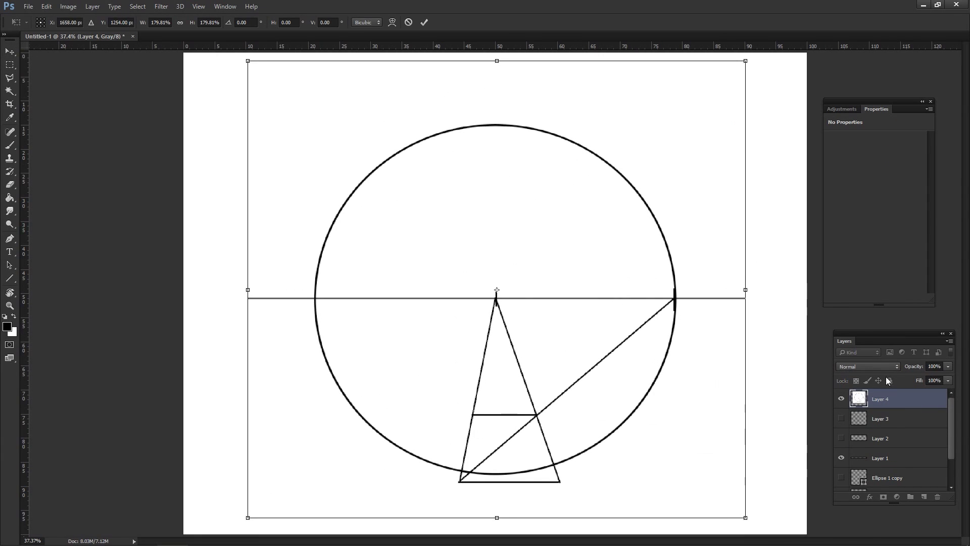
left_click(868, 366)
left_click(858, 208)
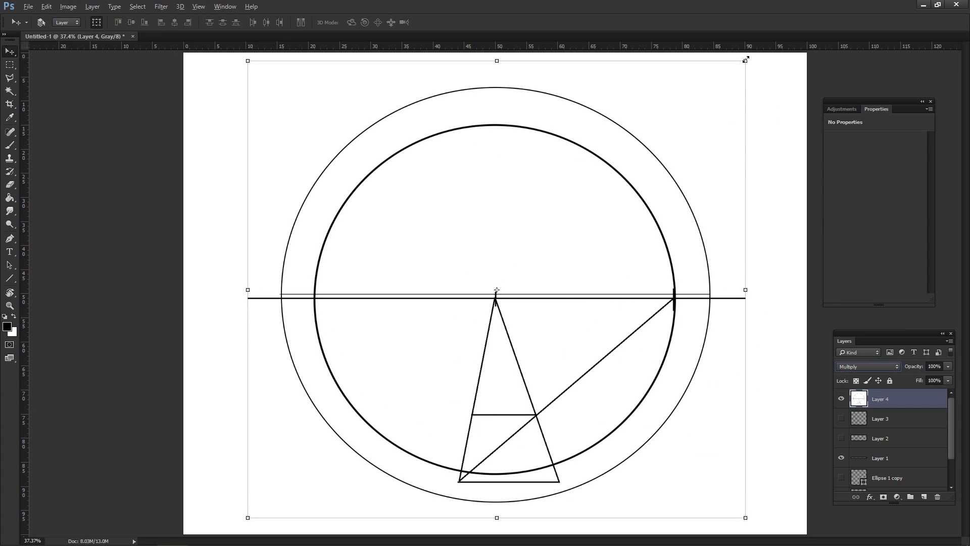
mouse_move(745, 59)
left_mouse_down()
mouse_move(796, 57)
mouse_move(768, 59)
mouse_move(815, 37)
mouse_move(639, 199)
left_mouse_up()
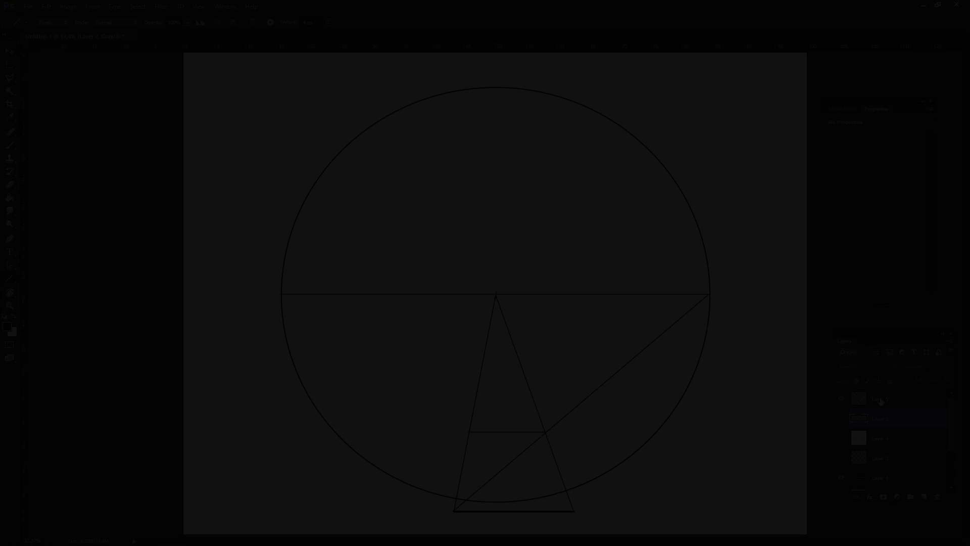
left_click(880, 399)
Step: Trace the tile diagonals, lines converging on the apex, and a horizontal edge on Layer 5
mouse_move(574, 511)
left_mouse_down()
mouse_move(484, 410)
mouse_move(469, 432)
left_mouse_up()
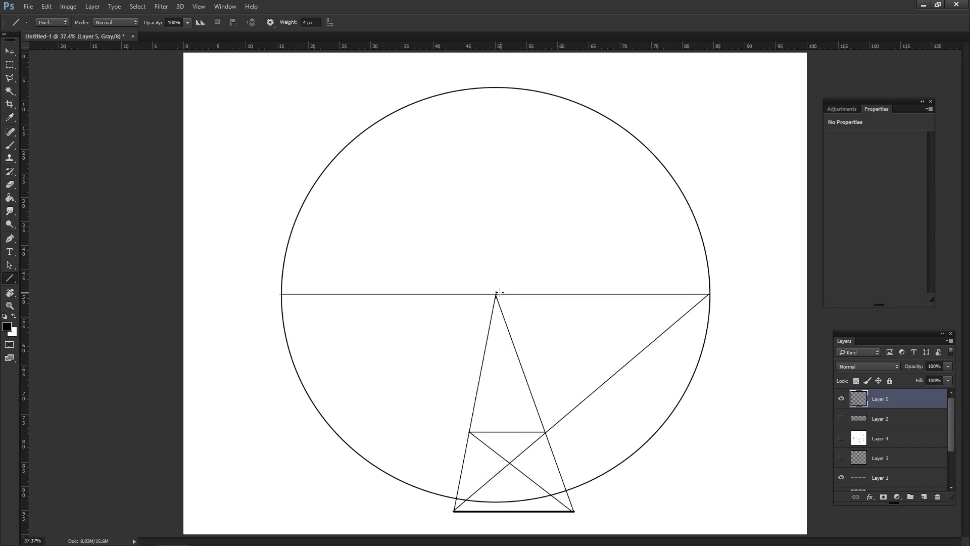
left_click_drag(497, 293, 514, 512)
mouse_move(454, 510)
left_mouse_down()
mouse_move(543, 376)
mouse_move(532, 394)
mouse_move(500, 394)
left_mouse_up()
left_click_drag(545, 432, 476, 369)
left_click_drag(480, 373, 523, 374)
Step: Compare against Layer 2's grid, then hide Layer 5 and switch to the new Layer 6
left_click(840, 419)
left_click(840, 419)
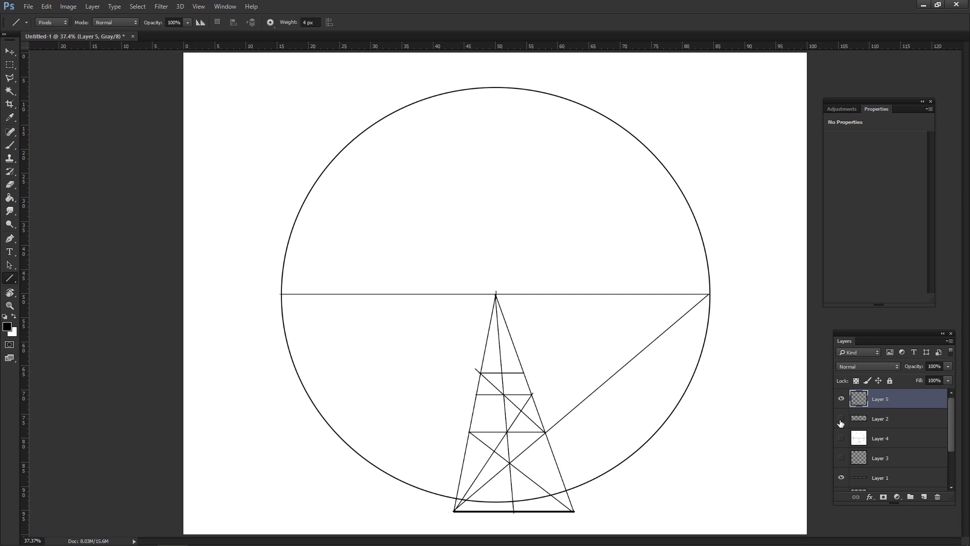
left_click(840, 419)
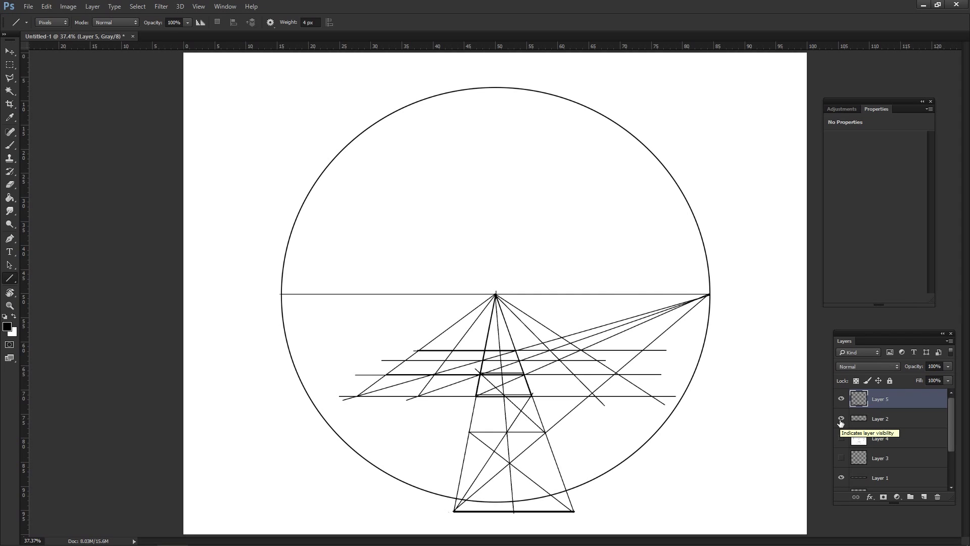
left_click(841, 420)
left_click(841, 419)
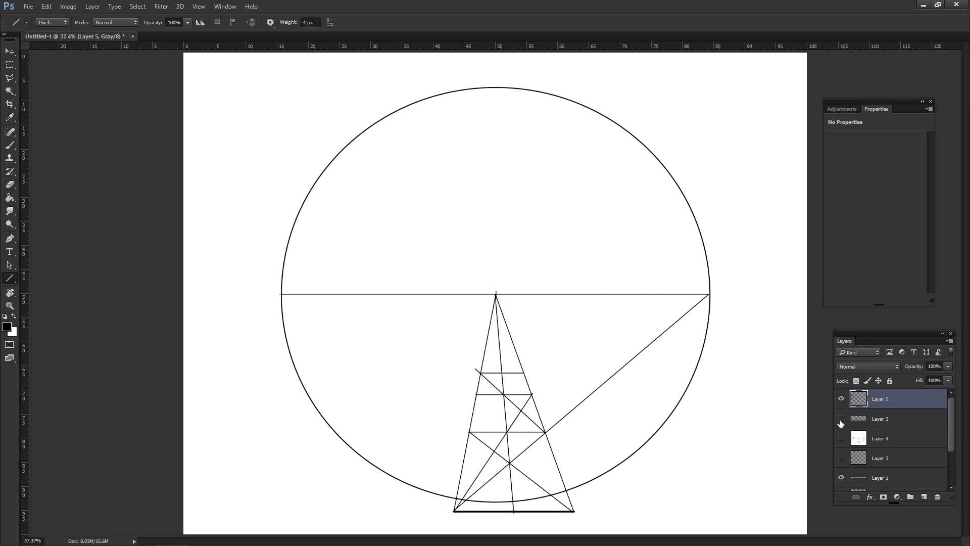
left_click(841, 399)
key("v")
left_click(924, 497)
Step: Draw lines from both horizon ends meeting below centre, plus a right-point diagonal and a short edge
left_click(8, 279)
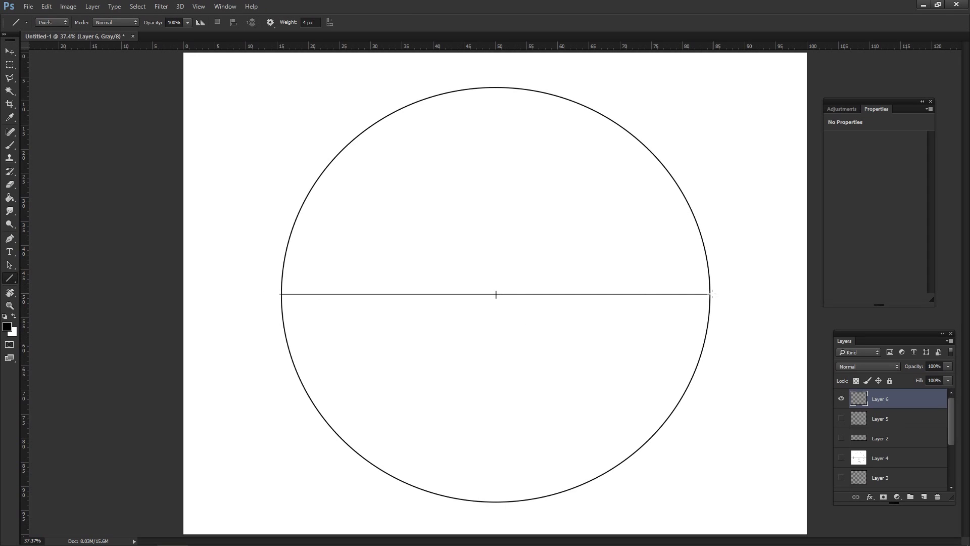
mouse_move(711, 293)
left_mouse_down()
mouse_move(617, 364)
mouse_move(505, 427)
mouse_move(495, 444)
left_mouse_up()
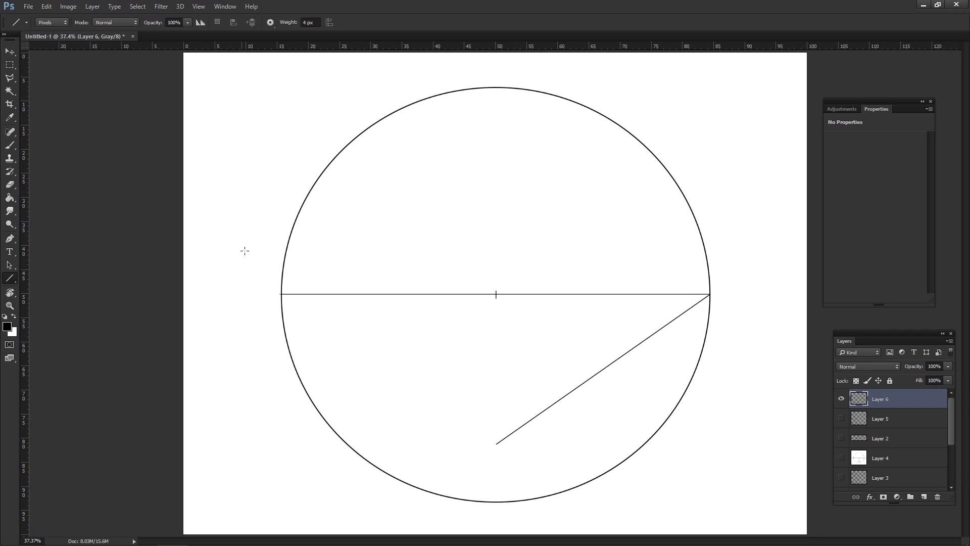
left_click_drag(278, 291, 496, 443)
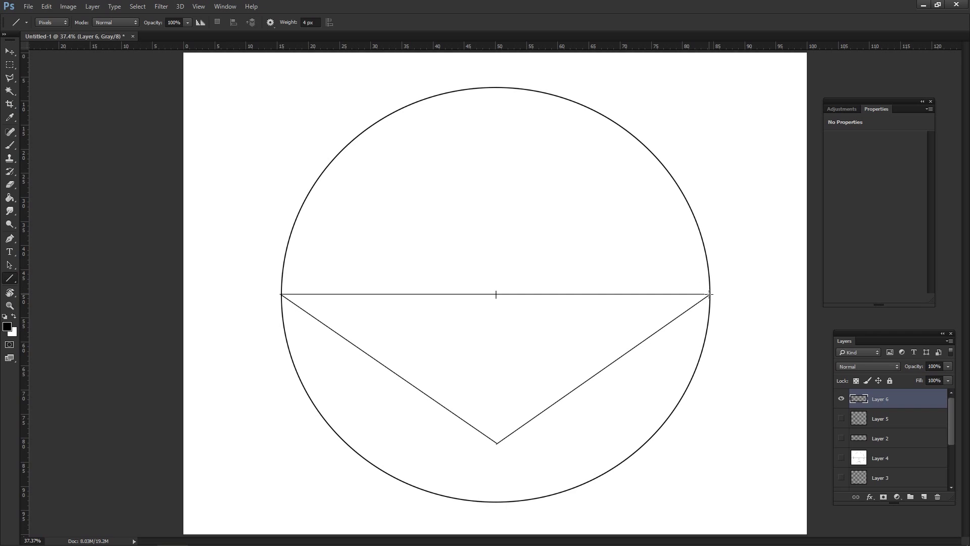
left_click_drag(709, 294, 452, 412)
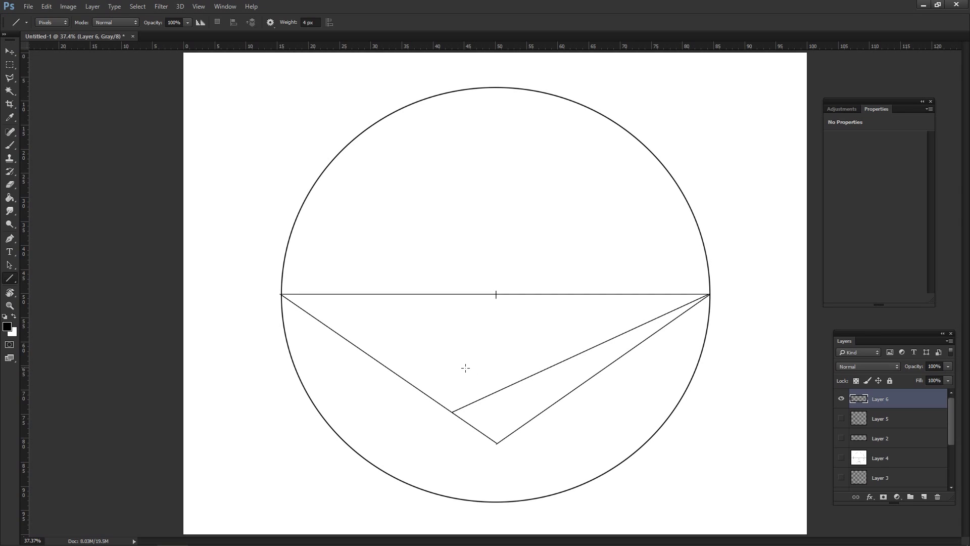
left_click_drag(453, 412, 279, 294)
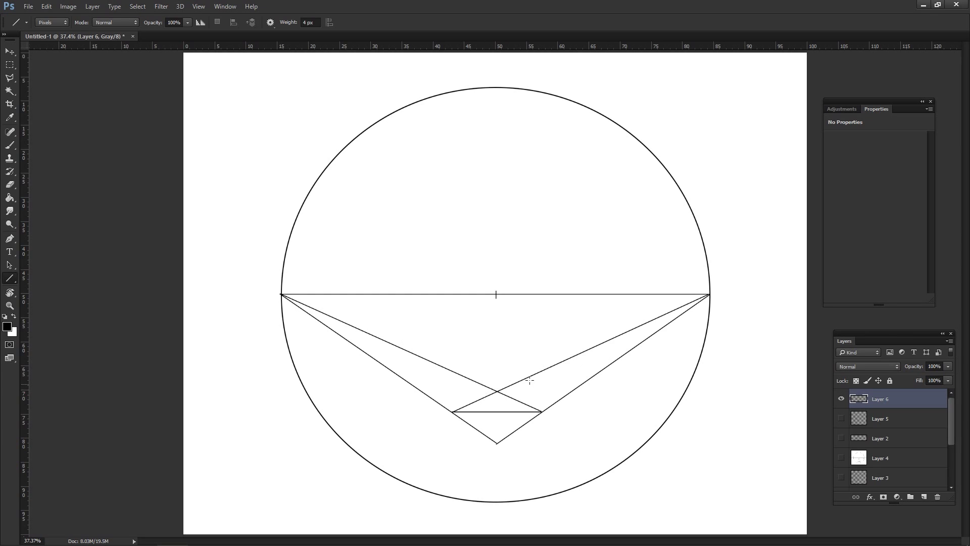
left_click_drag(496, 294, 496, 444)
key("ctrl+alt+z")
Step: Draw the vertical centre line and first lines from the left, right and centre points
key("ctrl+alt+z")
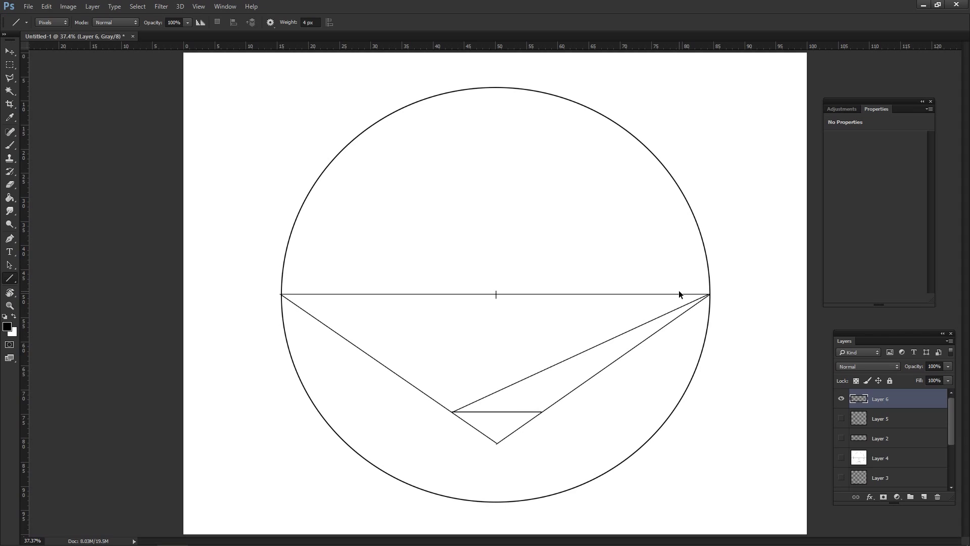
key("ctrl+alt+z")
left_click_drag(496, 294, 496, 444)
left_click_drag(280, 294, 540, 411)
mouse_move(495, 293)
left_mouse_down()
mouse_move(451, 411)
mouse_move(496, 293)
left_mouse_up()
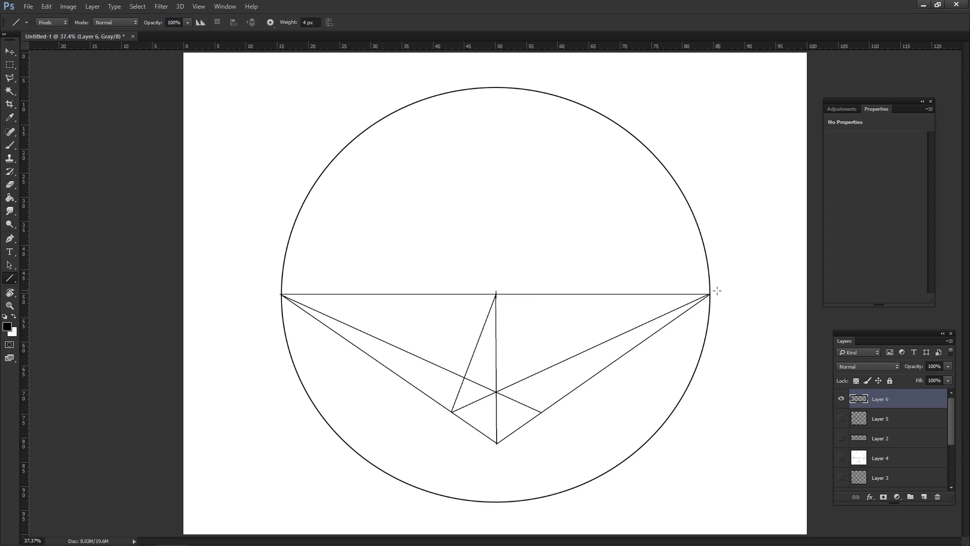
left_click_drag(709, 294, 422, 391)
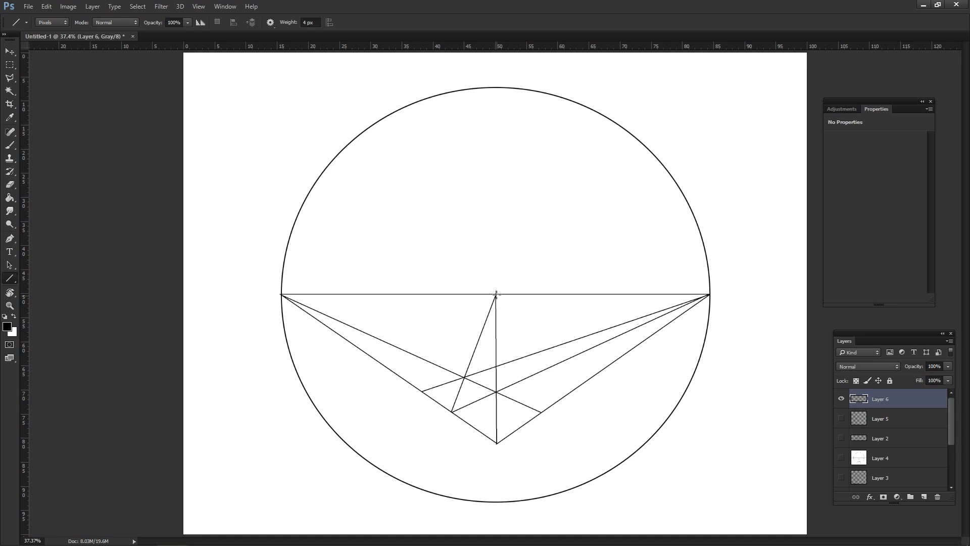
left_click_drag(495, 294, 422, 390)
Step: Fan more lines from the right and centre points, then several from the left point across the grid
left_click_drag(709, 294, 401, 376)
left_click_drag(496, 294, 401, 376)
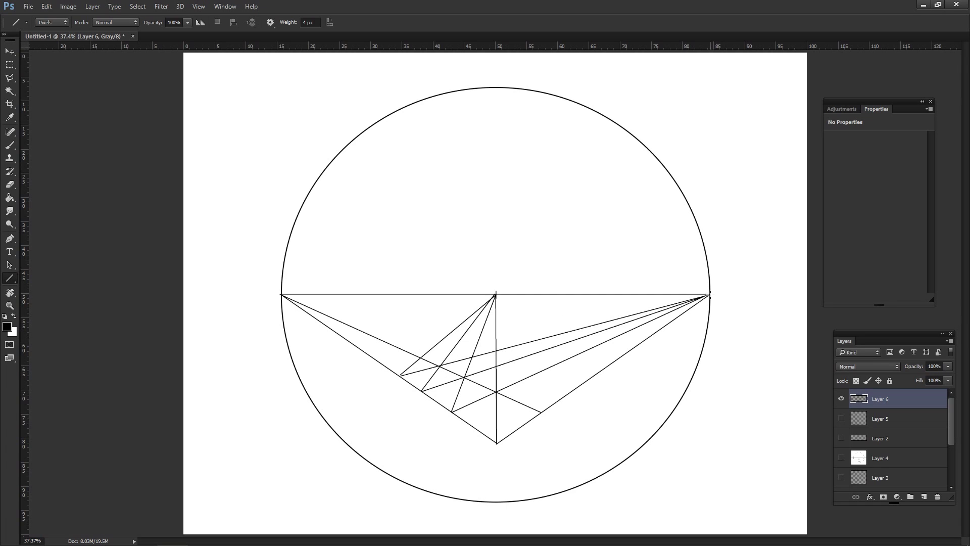
left_click_drag(709, 294, 384, 364)
left_click_drag(496, 295, 382, 364)
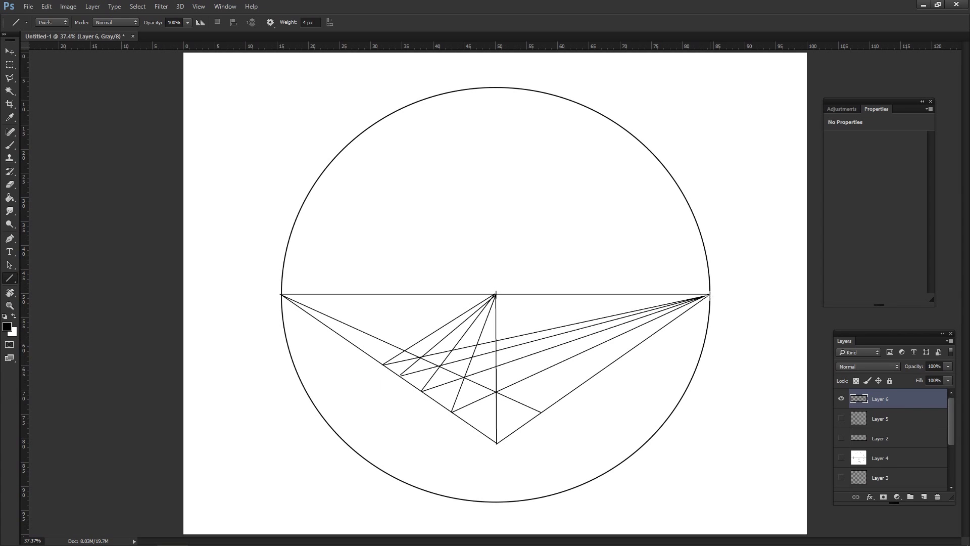
left_click_drag(709, 293, 371, 356)
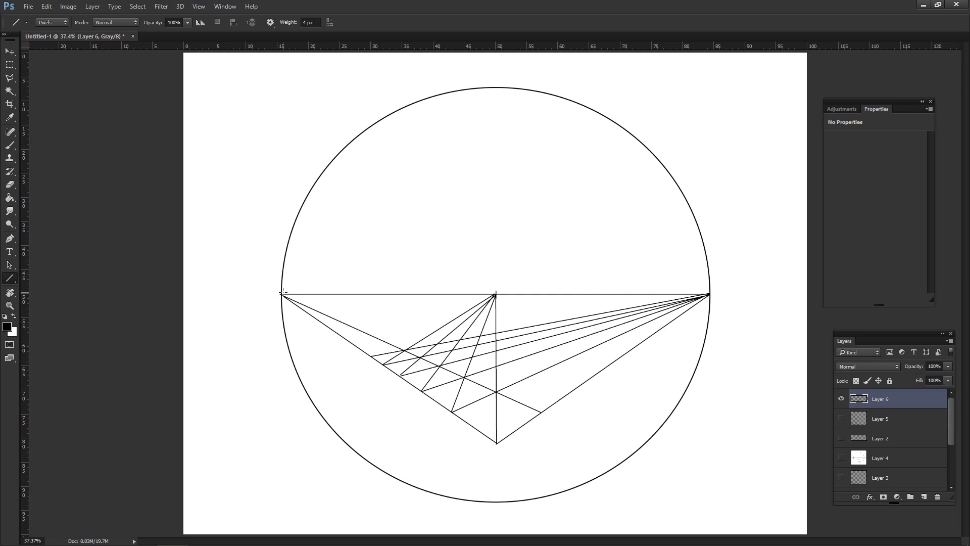
left_click_drag(282, 294, 571, 390)
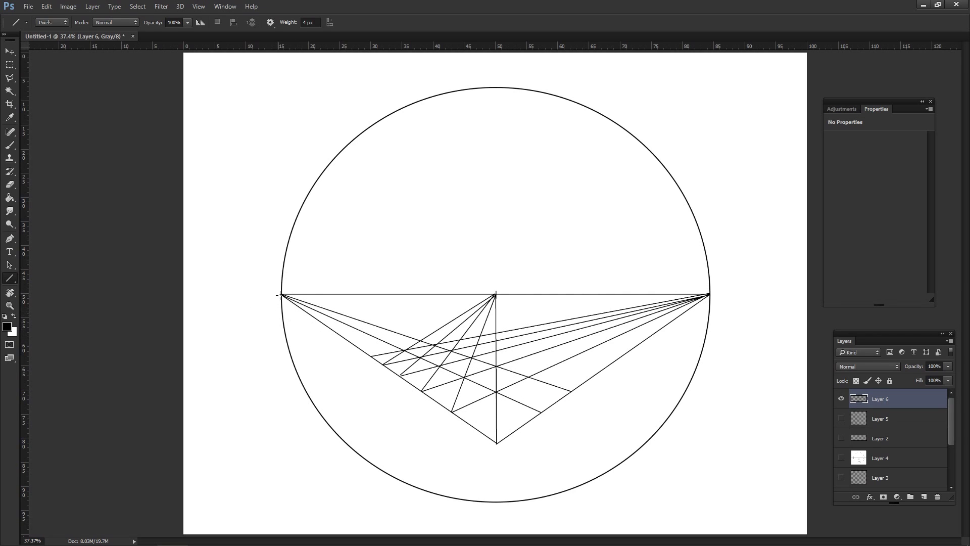
left_click_drag(282, 294, 609, 364)
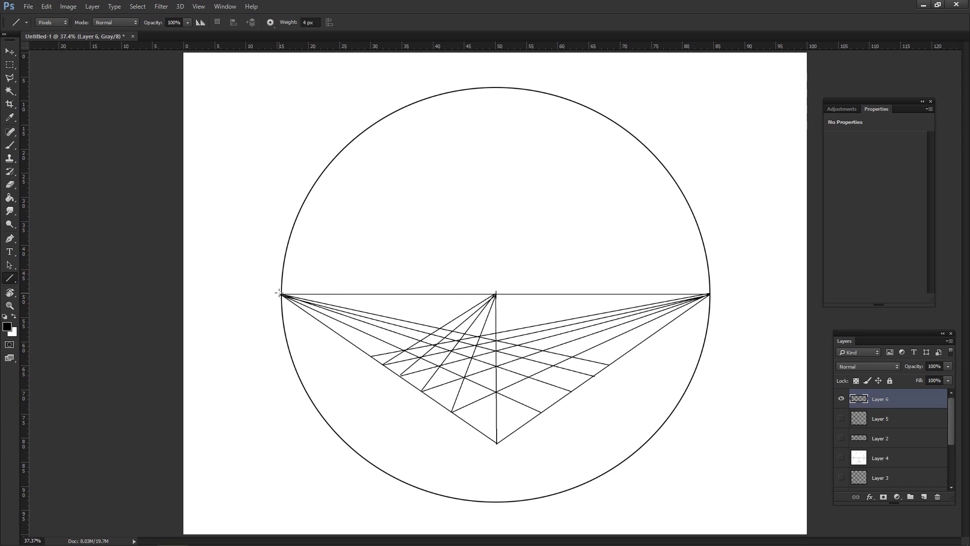
left_click_drag(279, 293, 605, 359)
left_click_drag(625, 357, 625, 356)
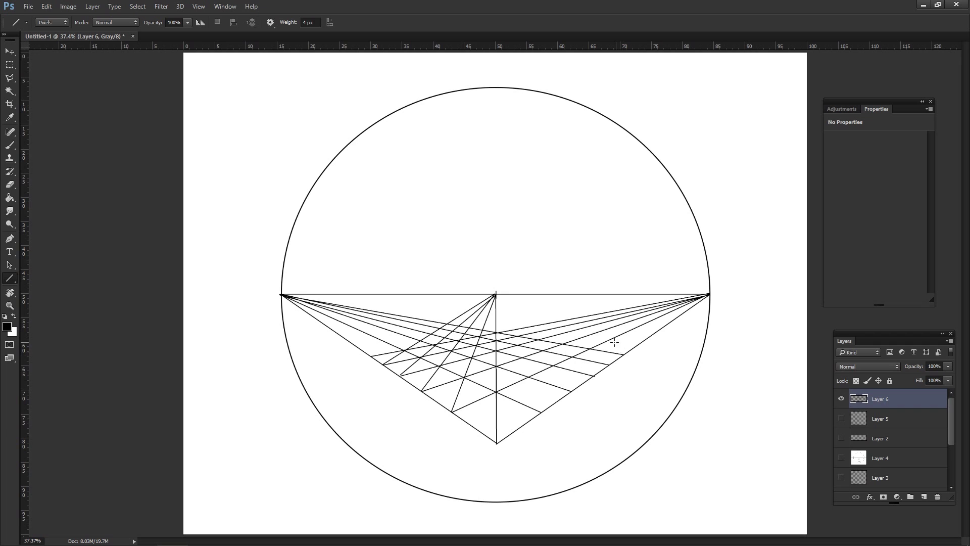